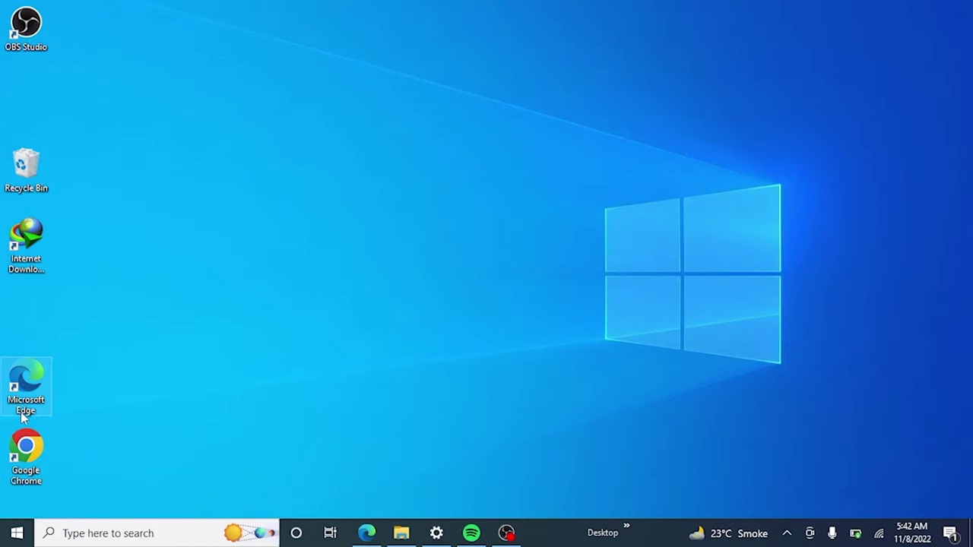
- Delete the Microsoft Edge shortcut from the desktop and cancel all the interrupted transfers
{"action": "left_click", "coordinate": [25, 386]}
{"action": "key", "text": "Delete"}
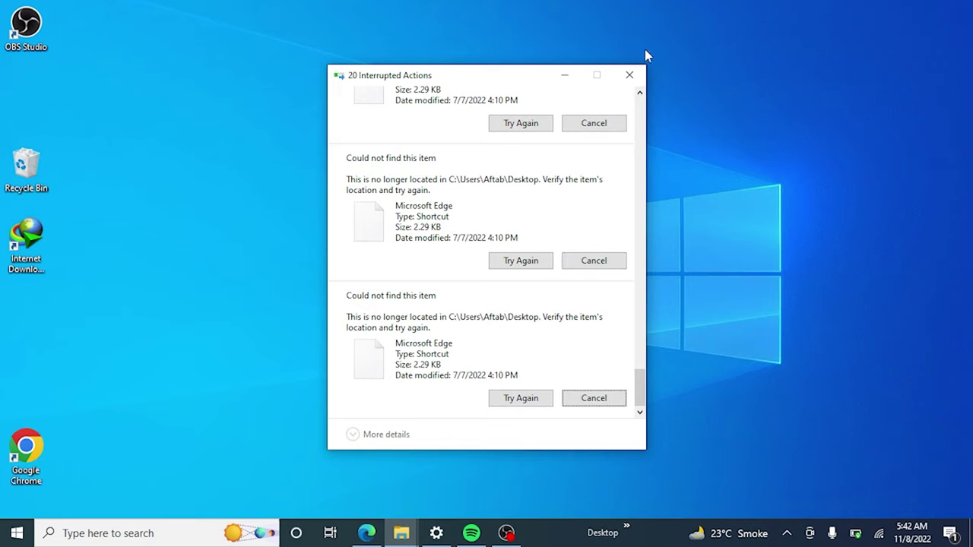
{"action": "left_click", "coordinate": [629, 70]}
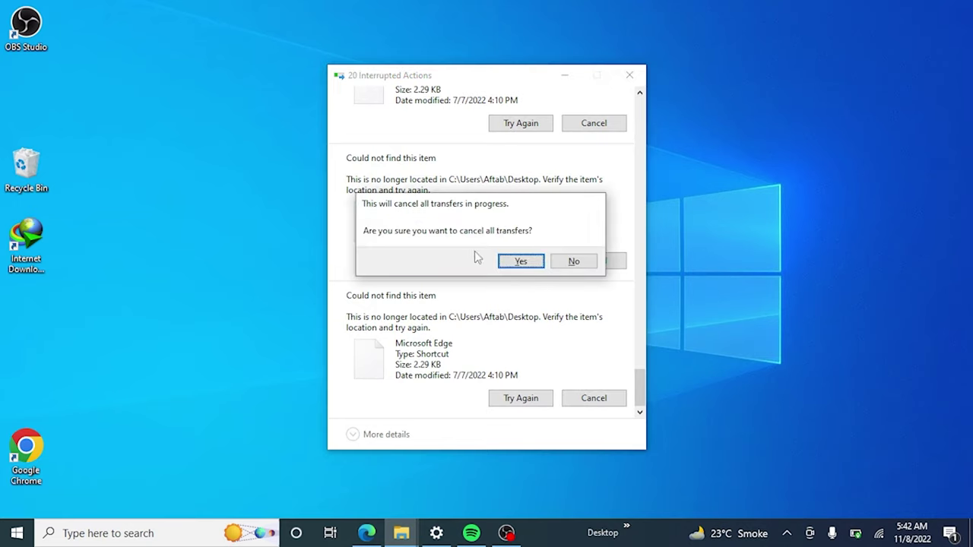
{"action": "left_click", "coordinate": [520, 261]}
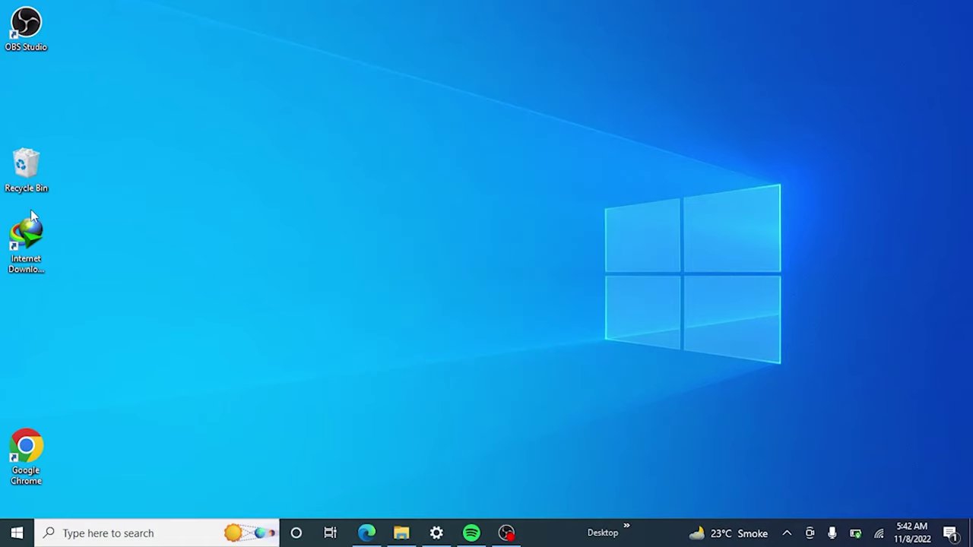
- Delete the Google Chrome desktop shortcut and decline the permanent deletion of the btVersion archive in the Recycle Bin
{"action": "left_click", "coordinate": [28, 453]}
{"action": "key", "text": "Delete"}
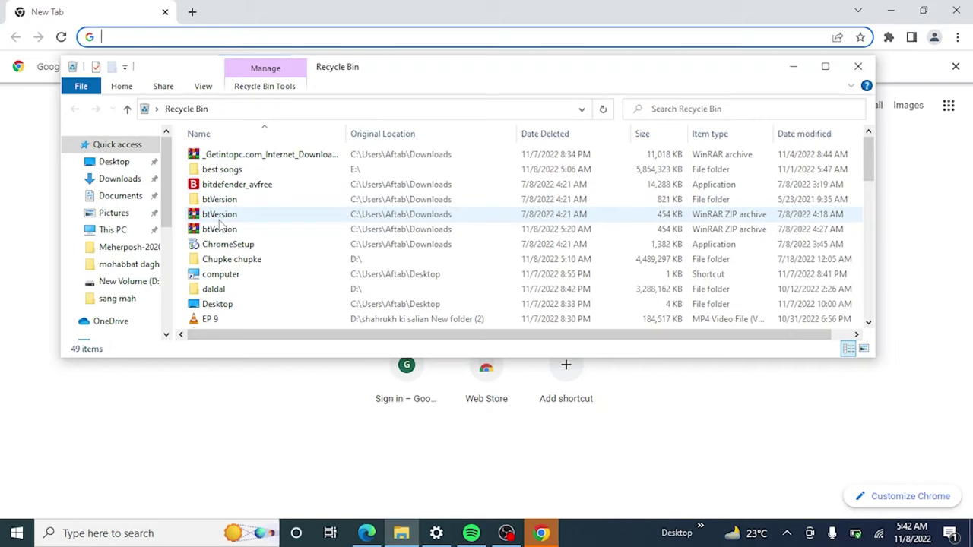
{"action": "key", "text": "Delete"}
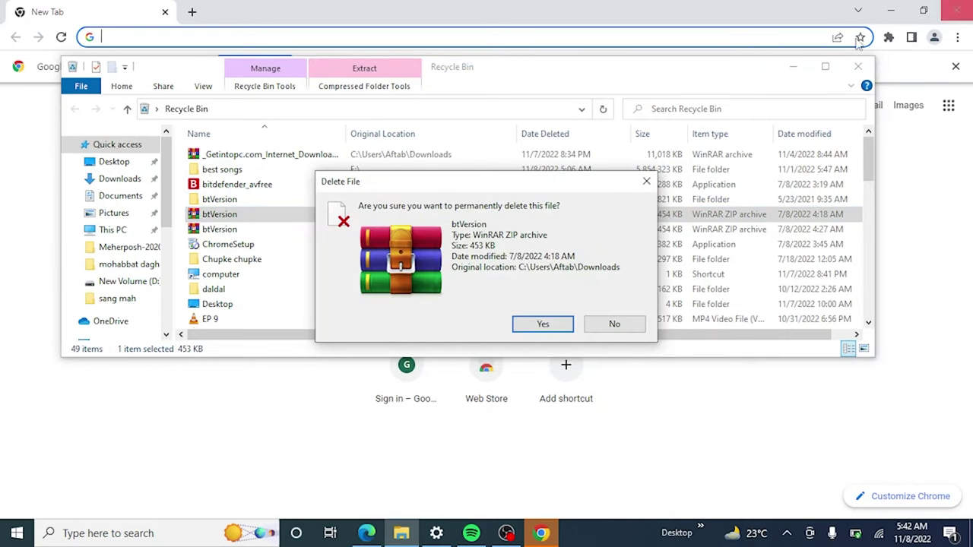
{"action": "left_click", "coordinate": [610, 324]}
{"action": "left_click", "coordinate": [609, 324]}
- Delete the OBS Studio desktop shortcut, cancelling the interrupted transfers, and dismiss the permanent deletion of bitdefender_avfree
{"action": "key", "text": "Delete"}
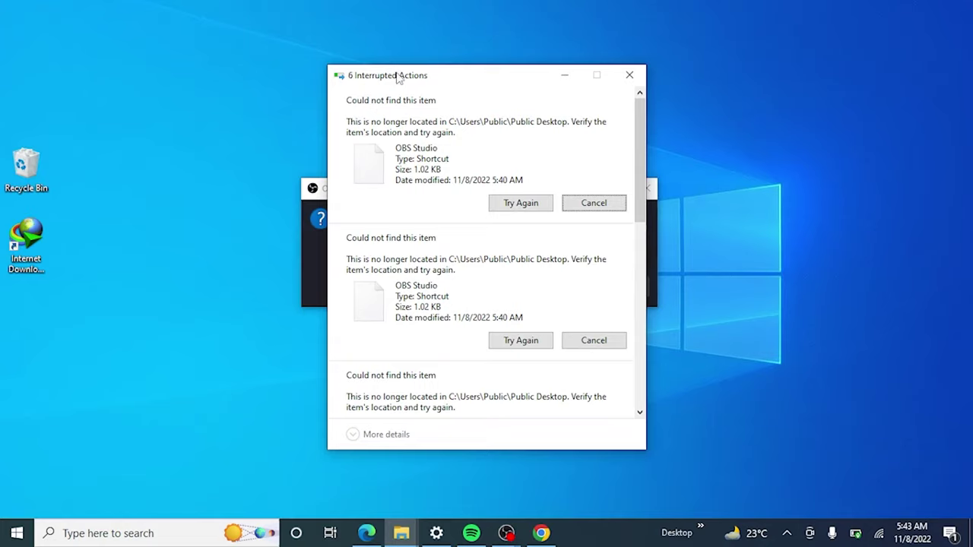
{"action": "left_click", "coordinate": [629, 75]}
{"action": "left_click", "coordinate": [519, 260]}
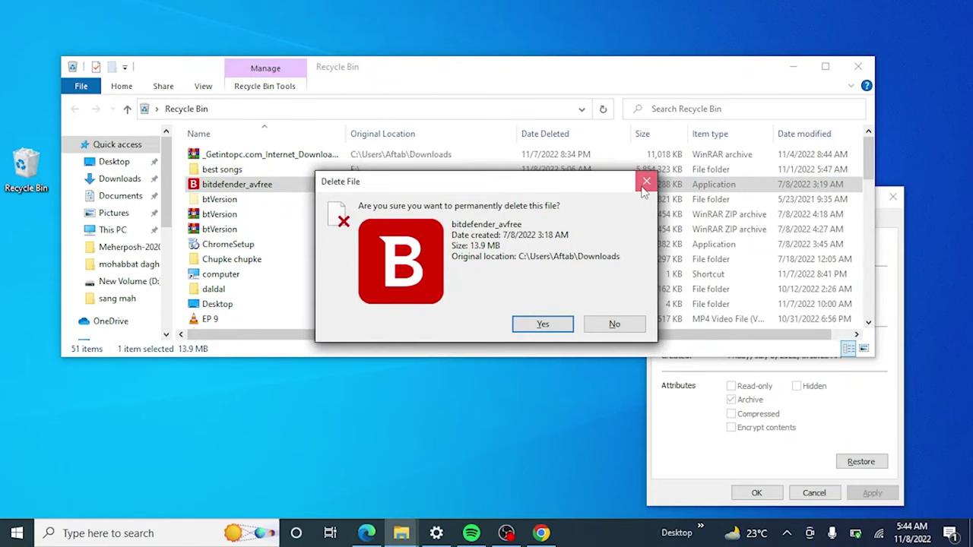
{"action": "left_click", "coordinate": [642, 187]}
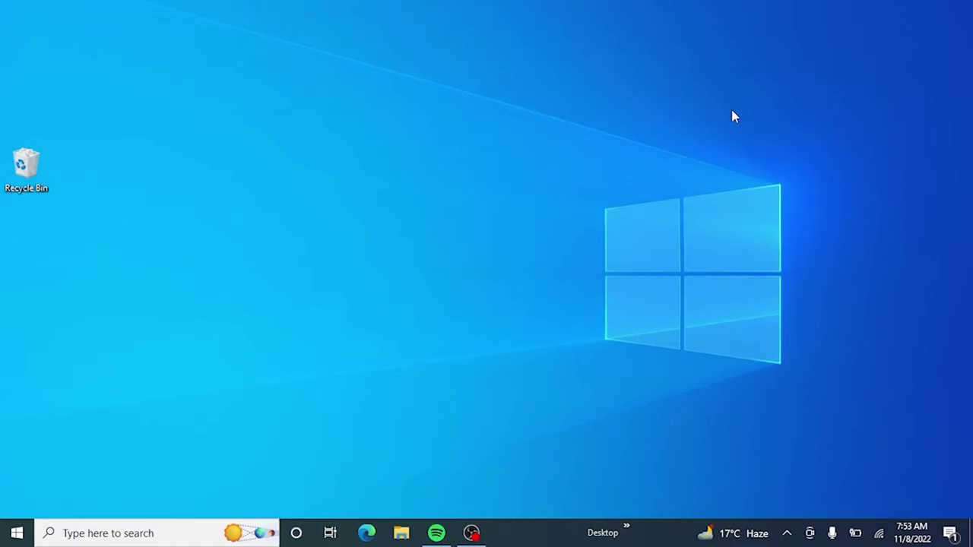
- Open Device Manager by running devmgmt.msc and maximize its window
{"action": "key", "text": "super+r"}
{"action": "type", "text": "d"}
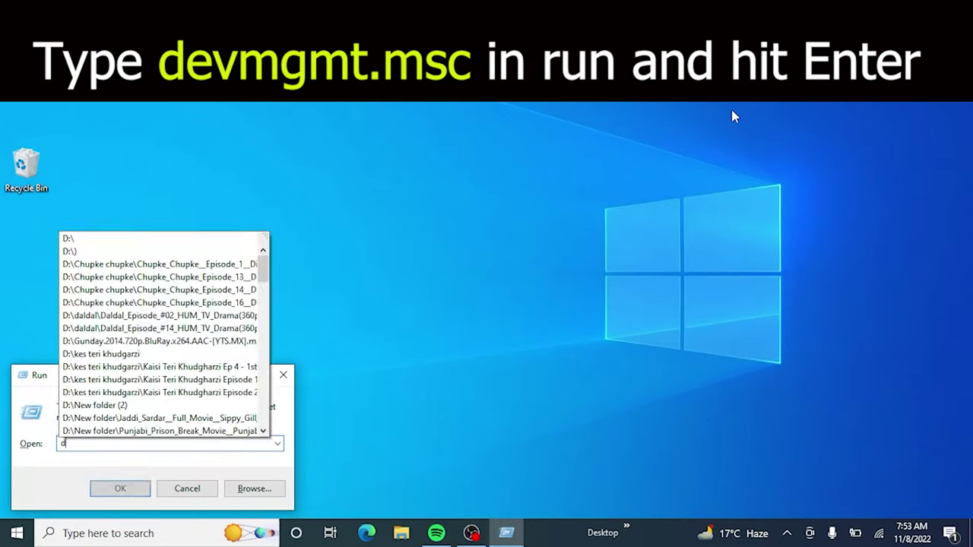
{"action": "type", "text": "evmg"}
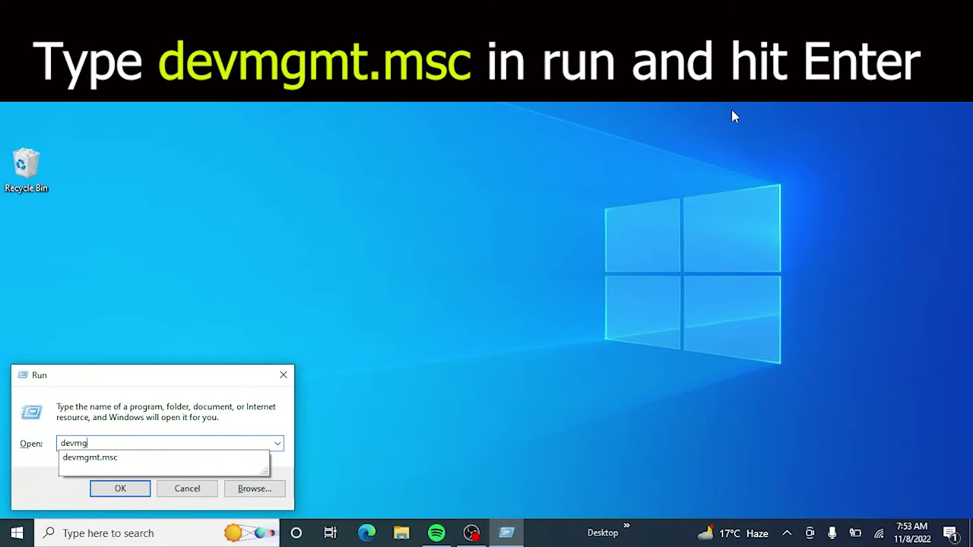
{"action": "type", "text": "mt.msc"}
{"action": "key", "text": "Return"}
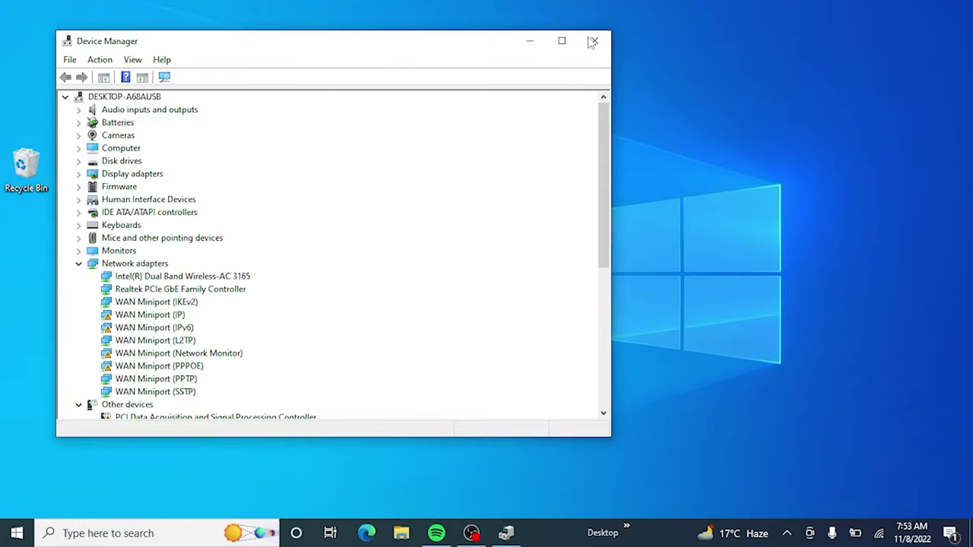
{"action": "left_click", "coordinate": [562, 41]}
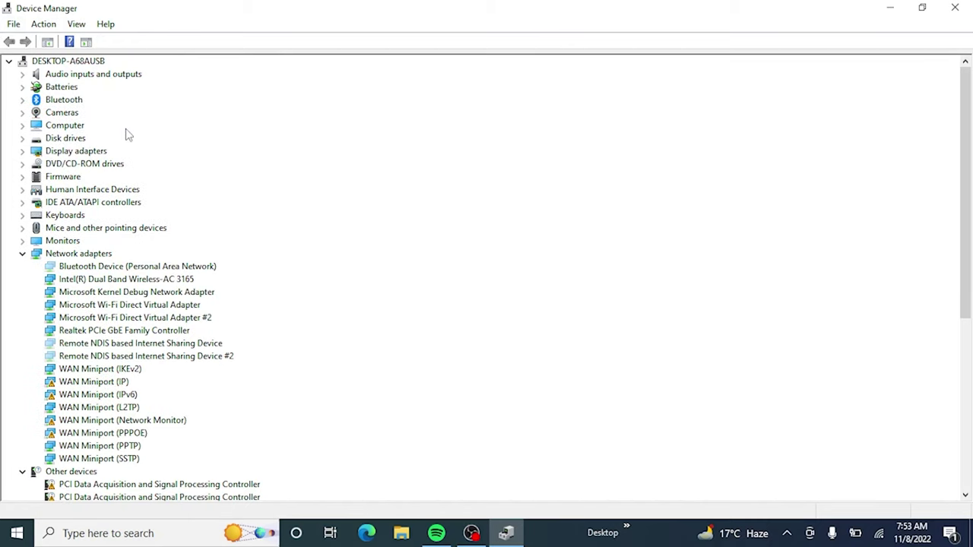
- Expand the Keyboards category and choose to uninstall the Standard PS/2 Keyboard device
{"action": "left_click", "coordinate": [22, 215]}
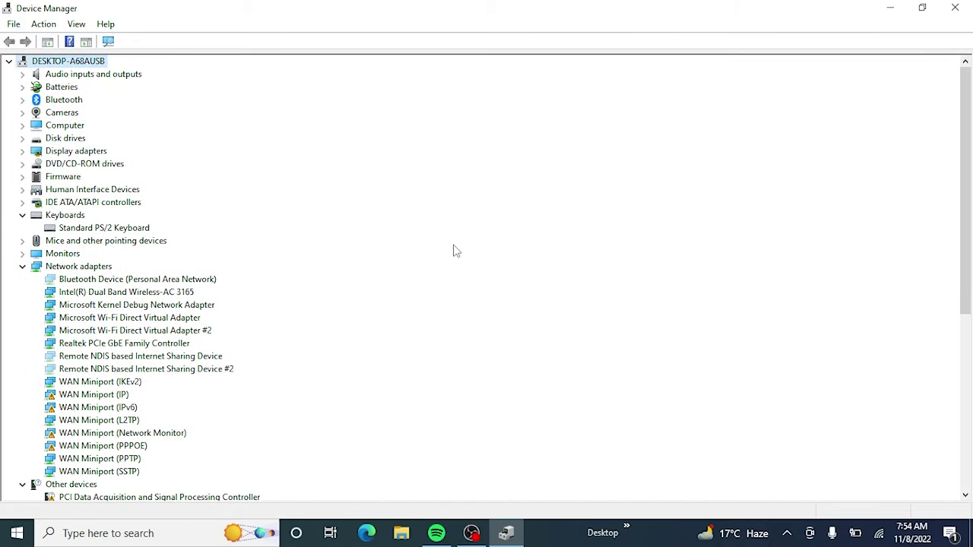
{"action": "right_click", "coordinate": [86, 231]}
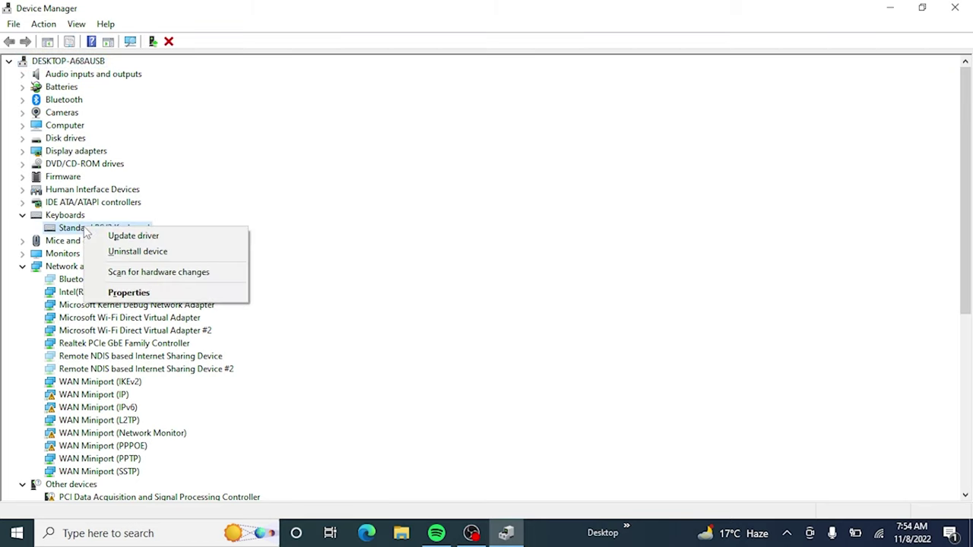
{"action": "left_click", "coordinate": [133, 251]}
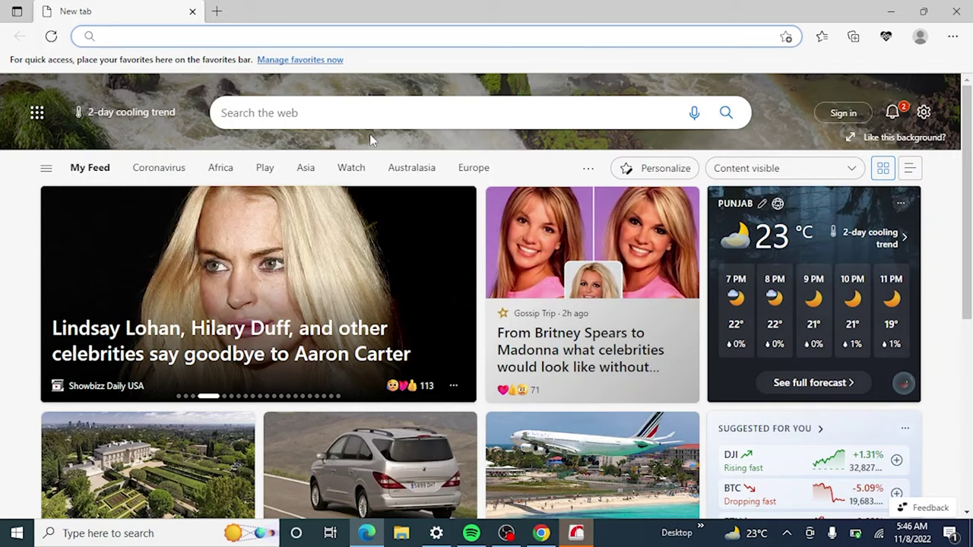
- Search the web in Microsoft Edge for "keytweak download" using the suggested query
{"action": "left_click", "coordinate": [311, 113]}
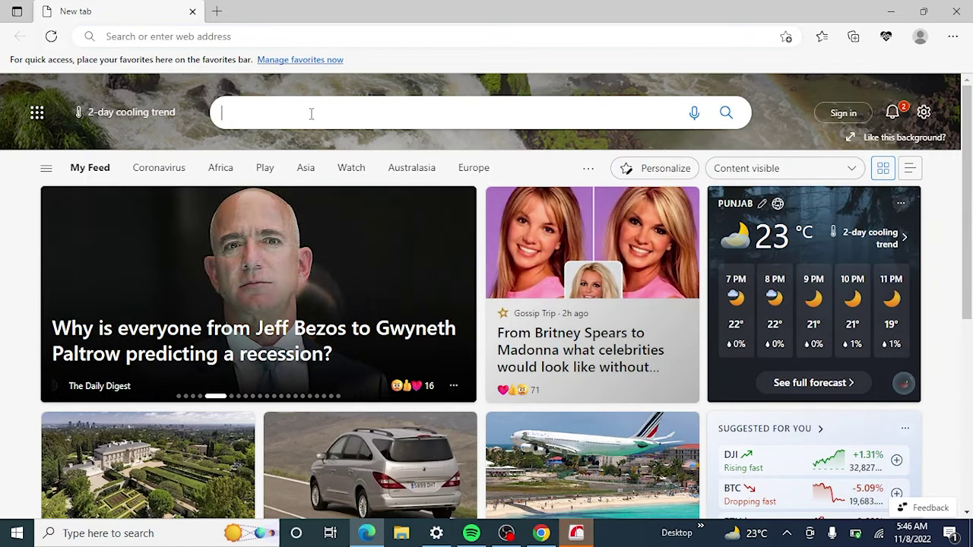
{"action": "type", "text": "ke"}
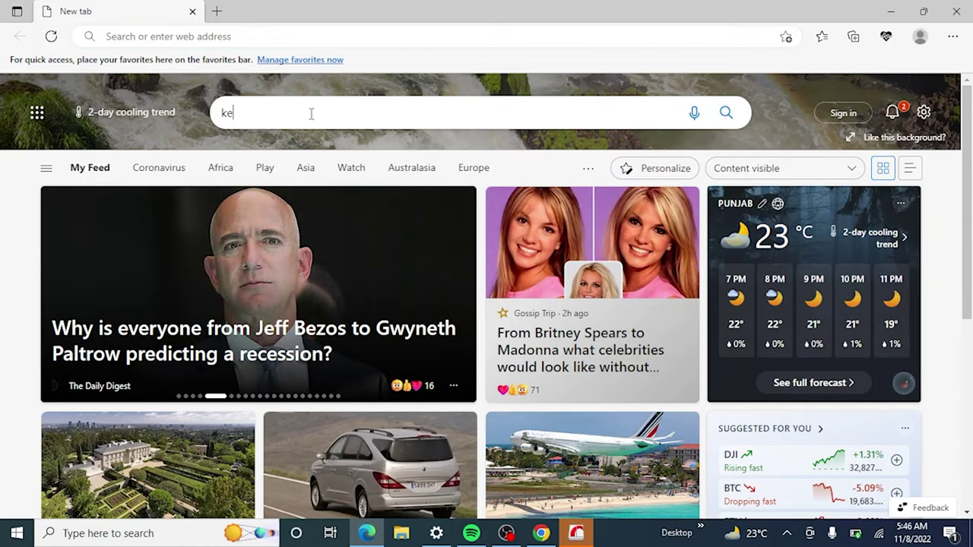
{"action": "type", "text": "y twe"}
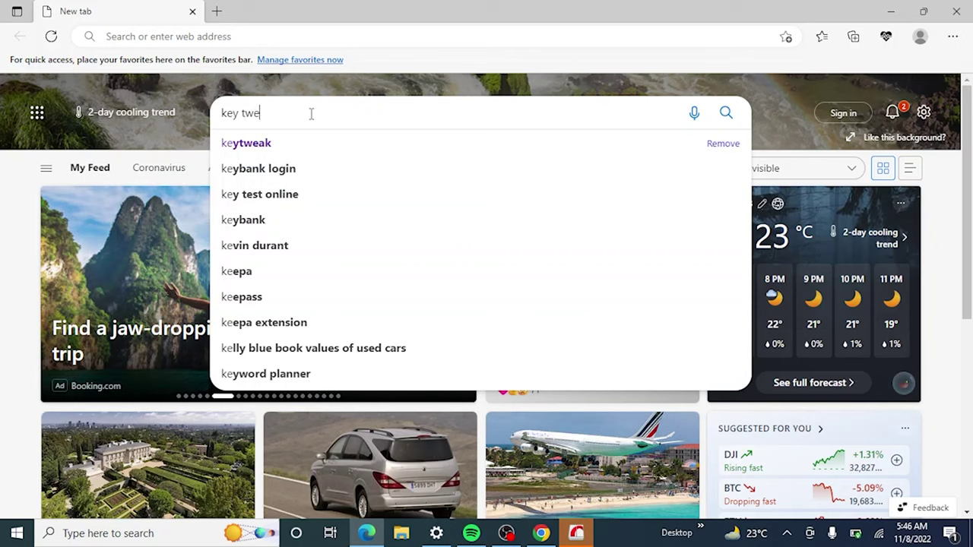
{"action": "type", "text": "ak"}
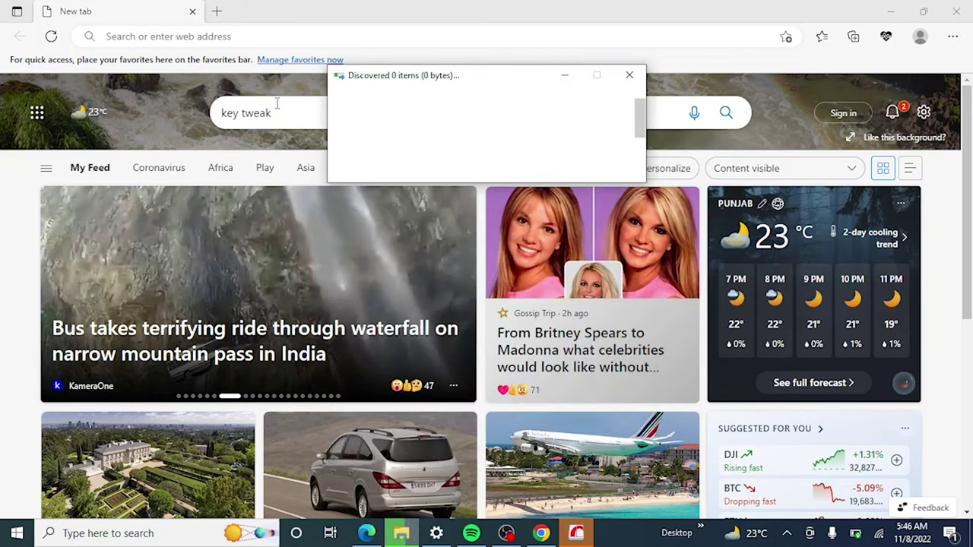
{"action": "left_click", "coordinate": [277, 103]}
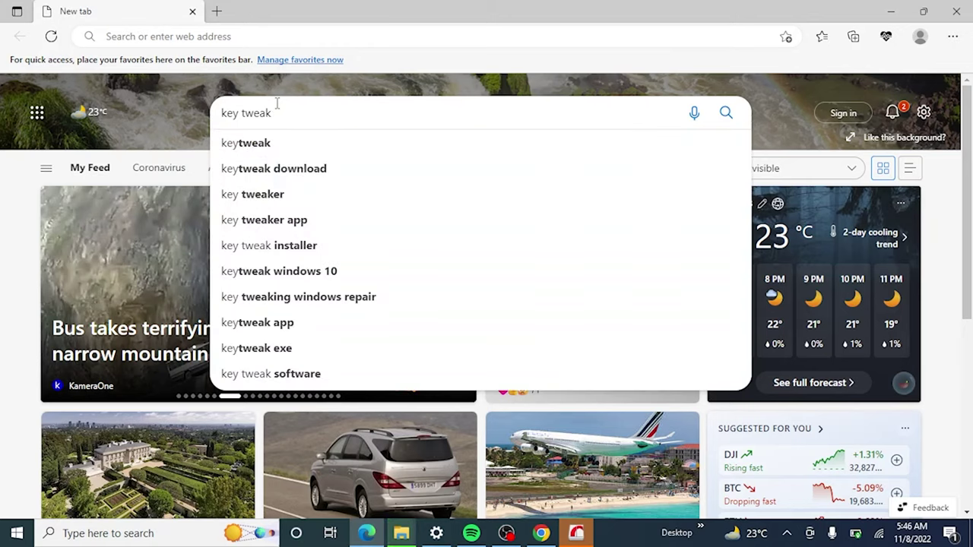
{"action": "left_click", "coordinate": [268, 179]}
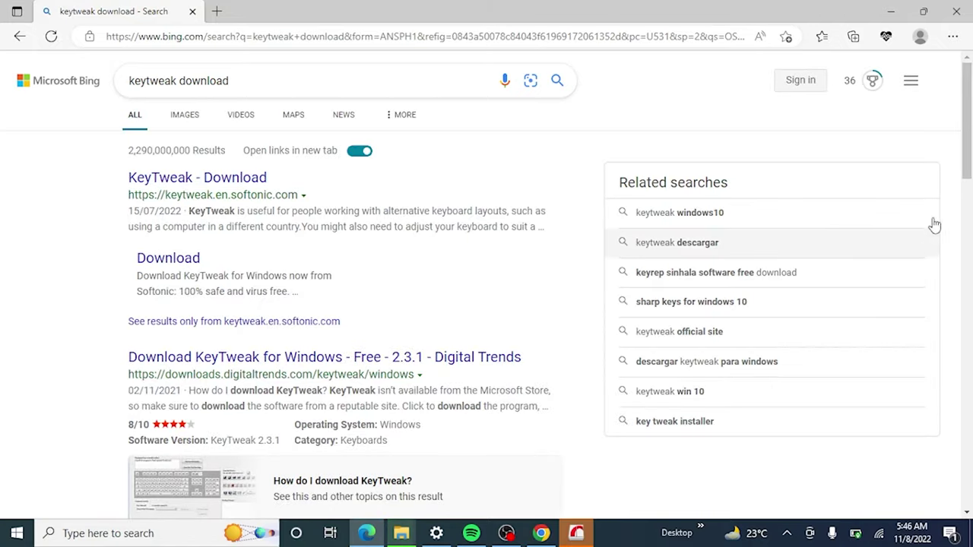
- Open the filehorse.com result for KeyTweak and start the free download of KeyTweak 2.3.0
{"action": "left_click_drag", "start_coordinate": [969, 152], "coordinate": [969, 207]}
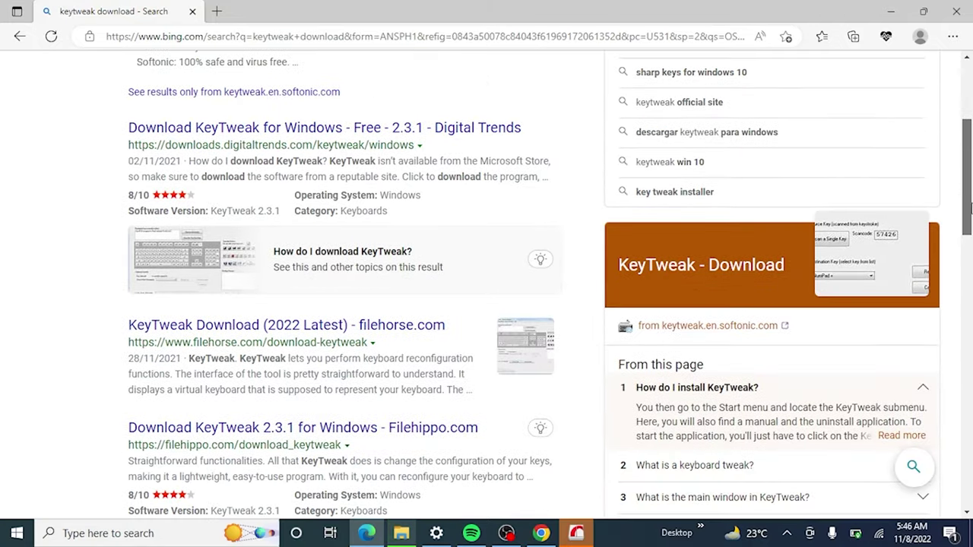
{"action": "scroll", "coordinate": [969, 207], "scroll_direction": "down", "scroll_amount": 1}
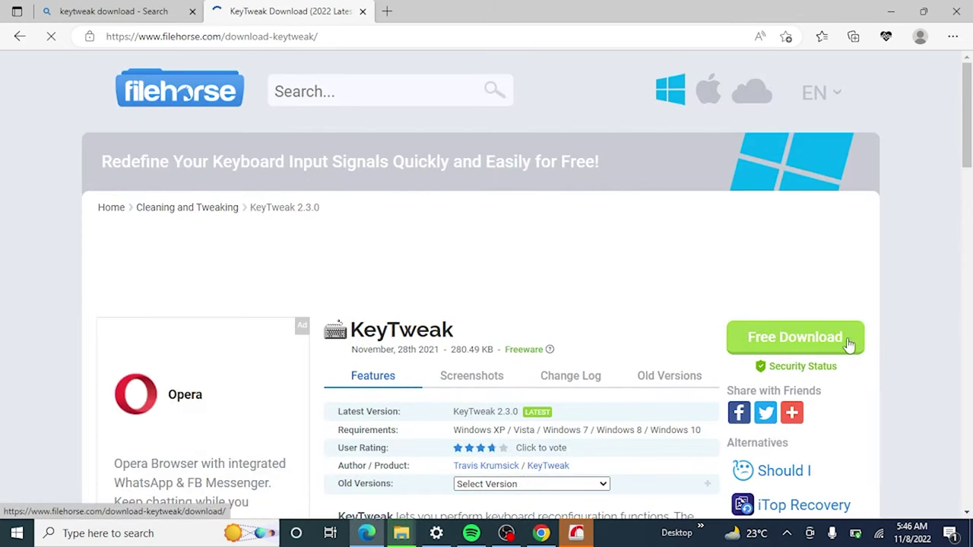
{"action": "left_click", "coordinate": [841, 346]}
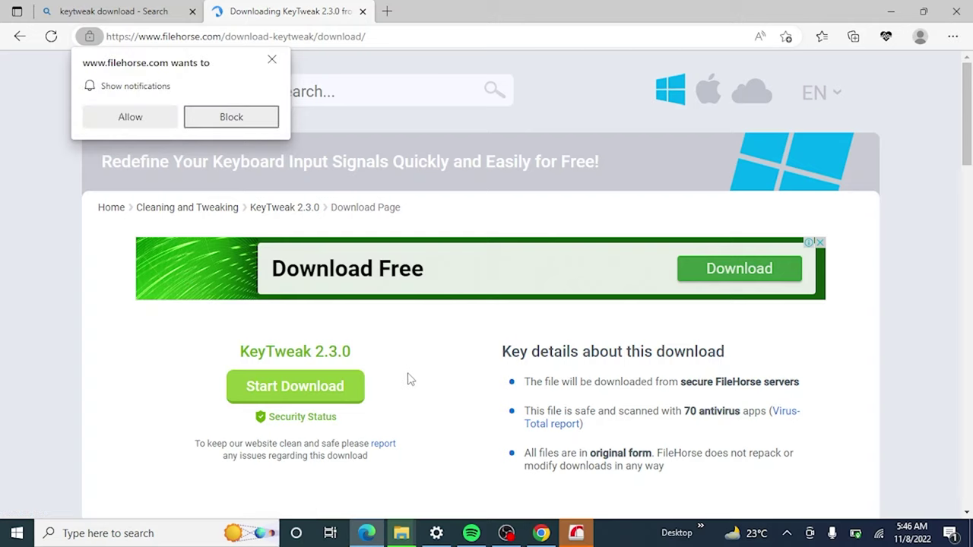
{"action": "left_click", "coordinate": [337, 388]}
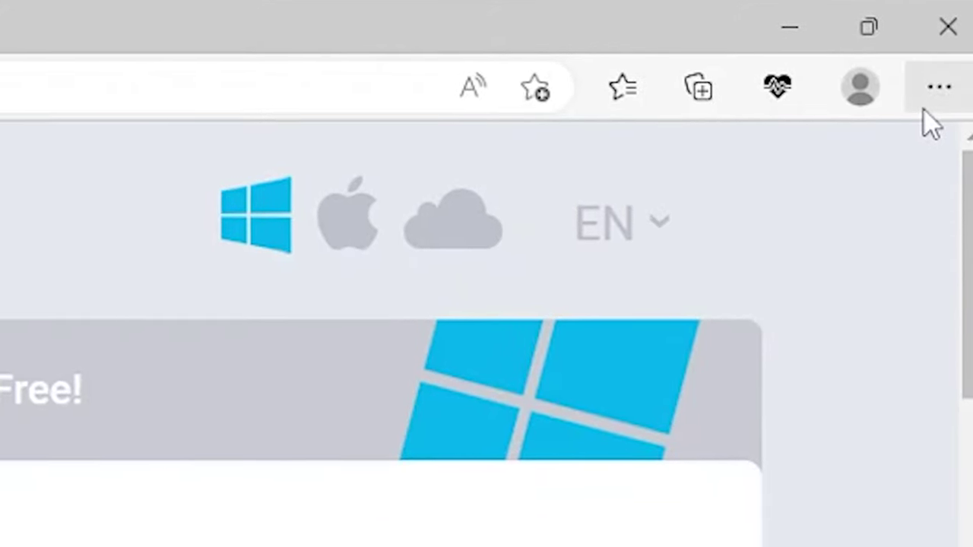
- Run the downloaded KeyTweak_install.exe from the browser's downloads and minimize the browser window
{"action": "left_click", "coordinate": [923, 103]}
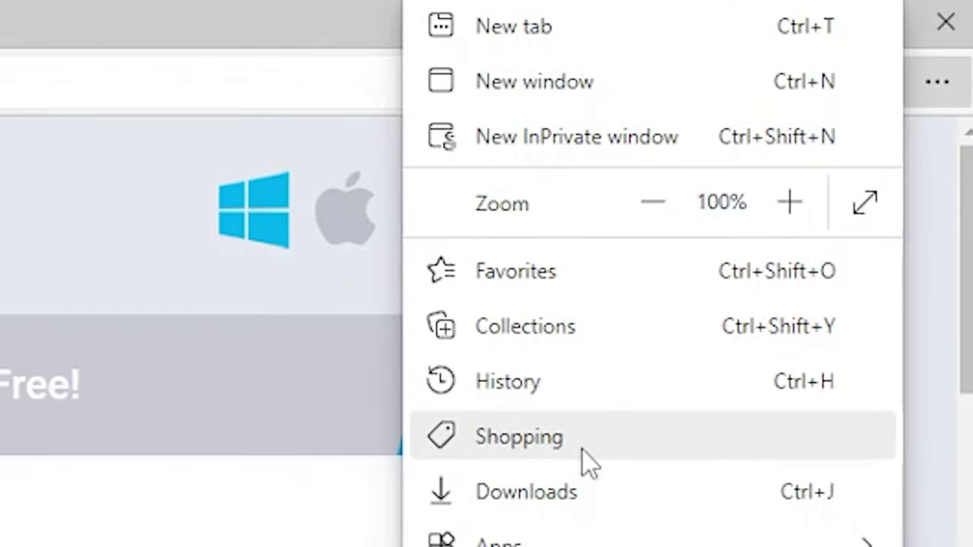
{"action": "left_click", "coordinate": [565, 491]}
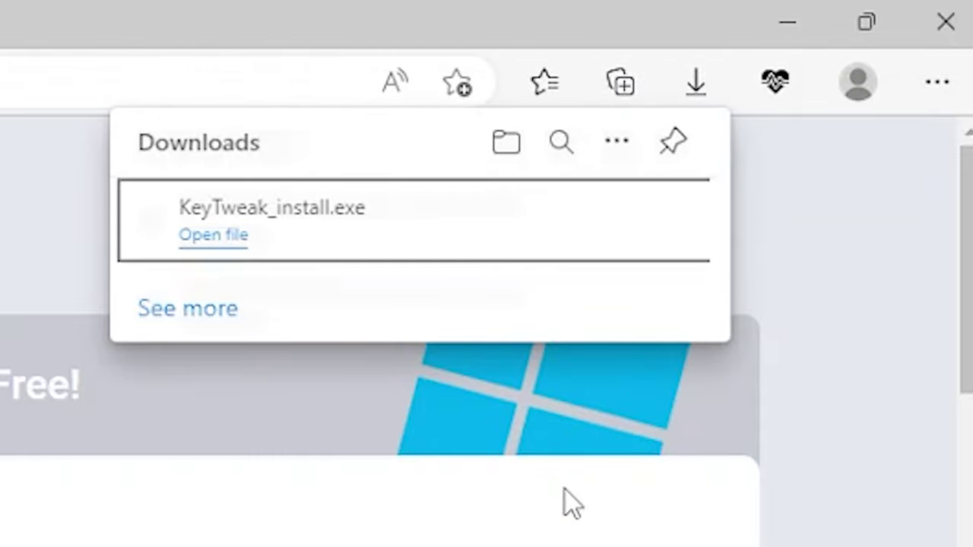
{"action": "left_click", "coordinate": [240, 244]}
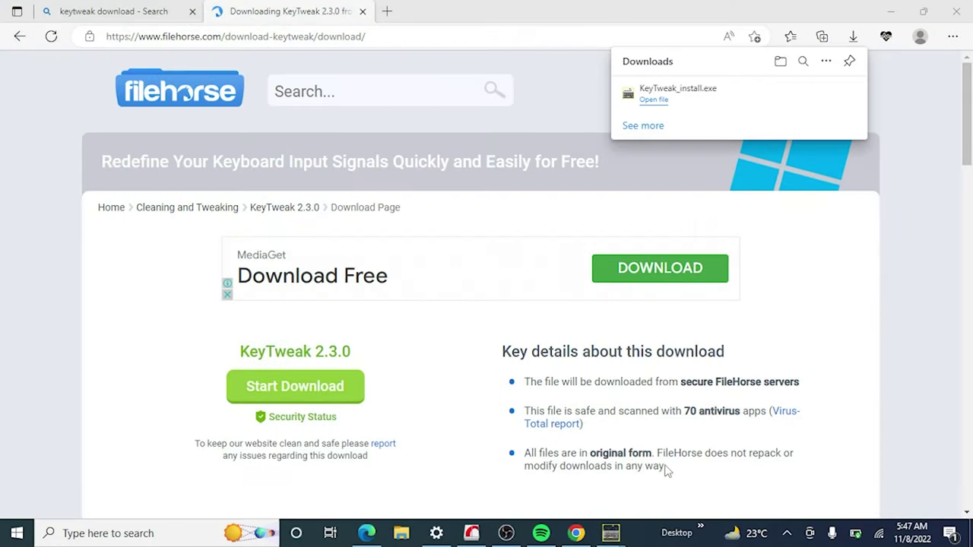
{"action": "left_click", "coordinate": [891, 12]}
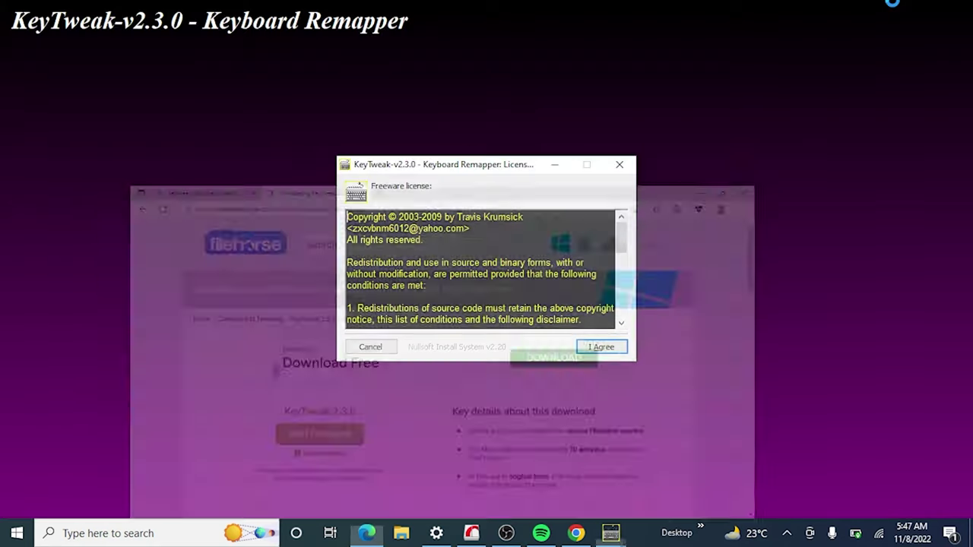
- Accept the KeyTweak license, choose the Desktop as the destination folder, and install the program
{"action": "left_click", "coordinate": [586, 351]}
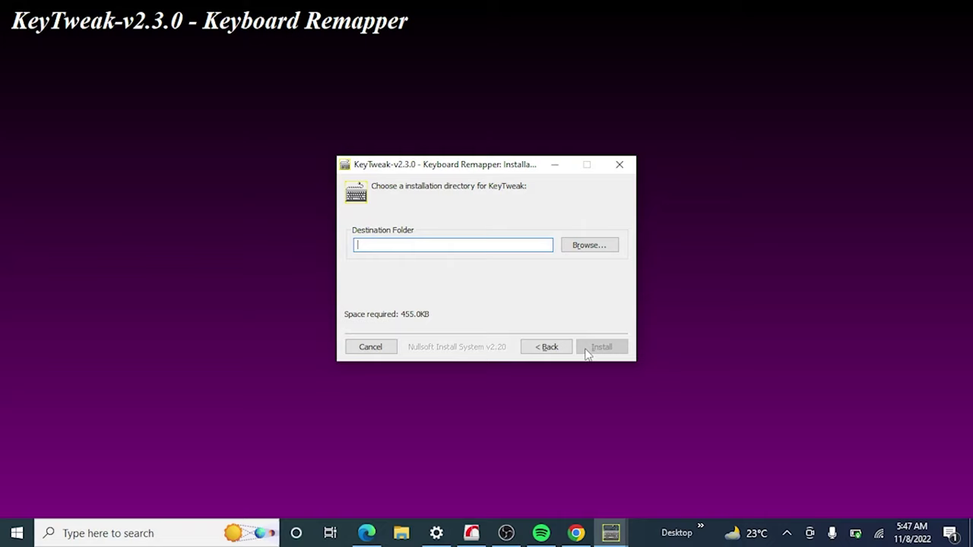
{"action": "left_click", "coordinate": [600, 249]}
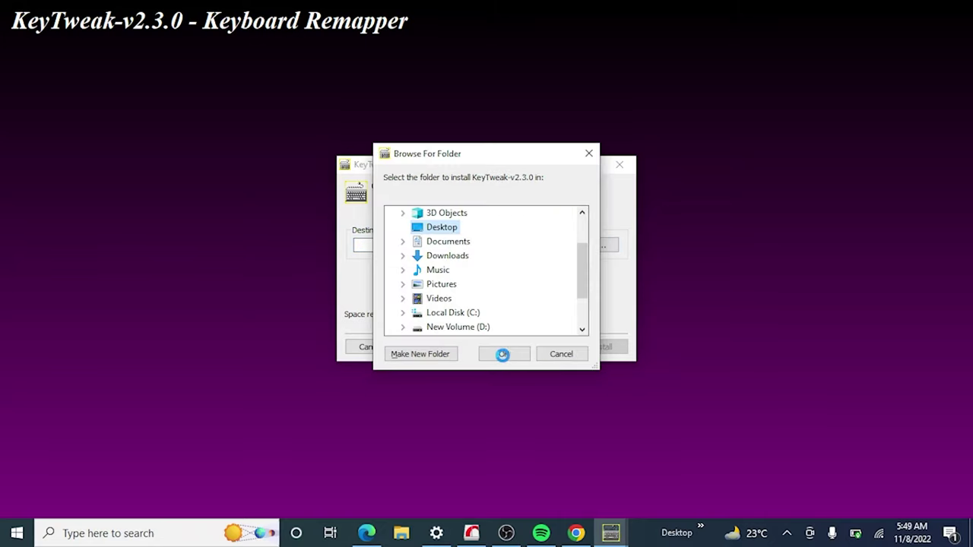
{"action": "left_click", "coordinate": [501, 357]}
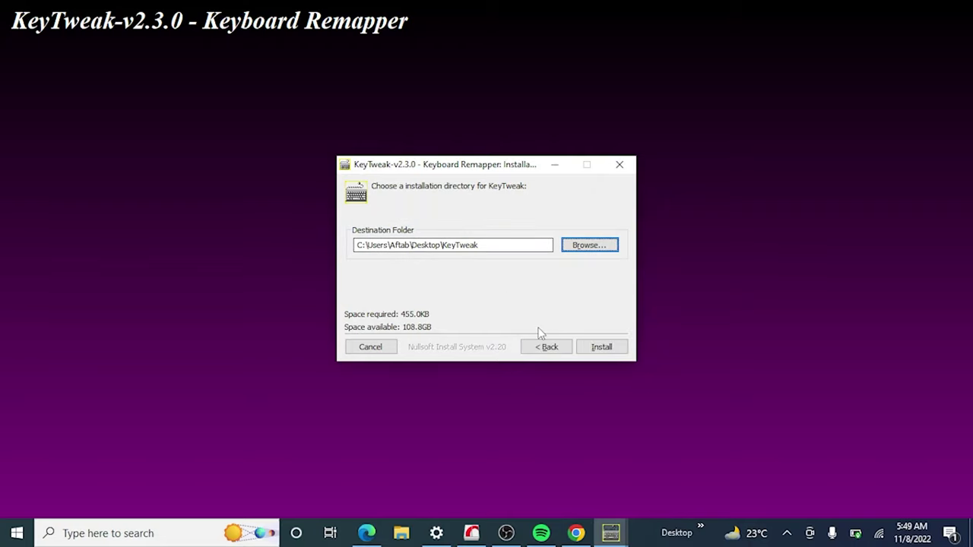
{"action": "left_click", "coordinate": [601, 346]}
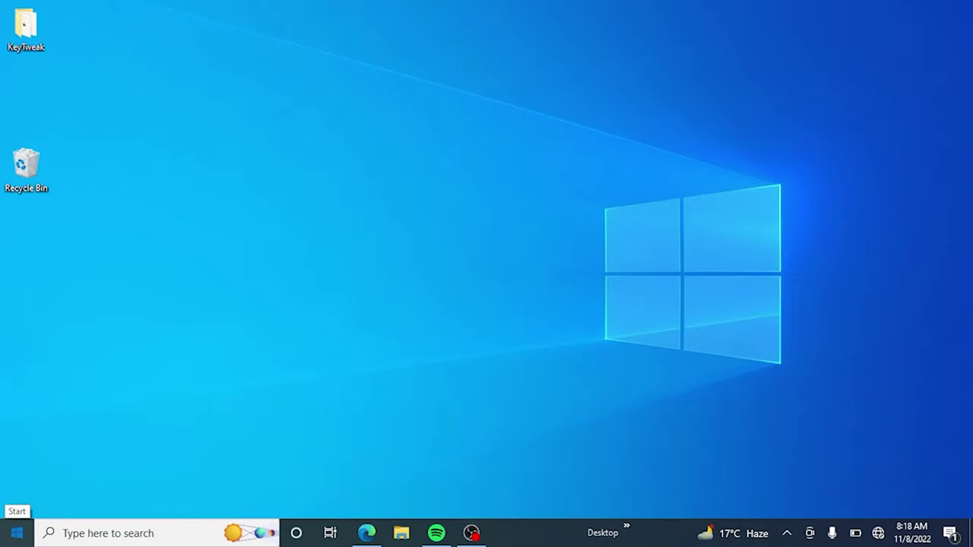
- Launch the installed KeyTweak keyboard remapper and maximize its window
{"action": "left_click", "coordinate": [17, 533]}
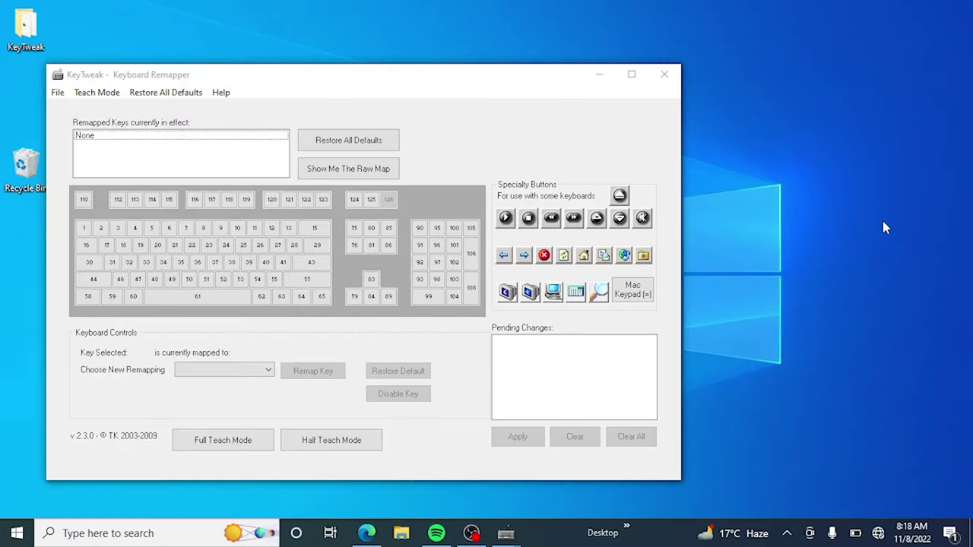
{"action": "left_click", "coordinate": [632, 75]}
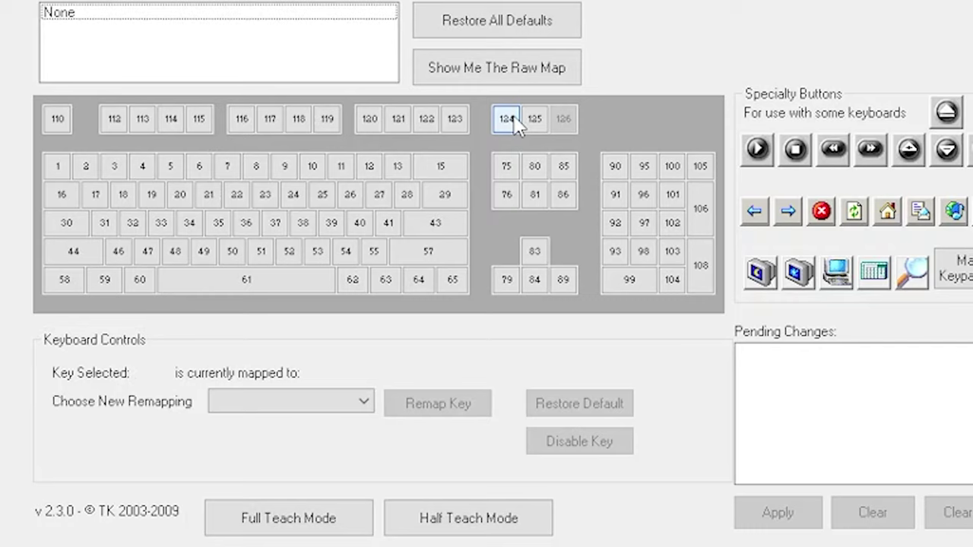
- Check the current mappings of individual function, number, navigation and numeric keypad keys on the keyboard diagram to locate the Delete key
{"action": "left_click", "coordinate": [57, 118]}
{"action": "left_click", "coordinate": [167, 128]}
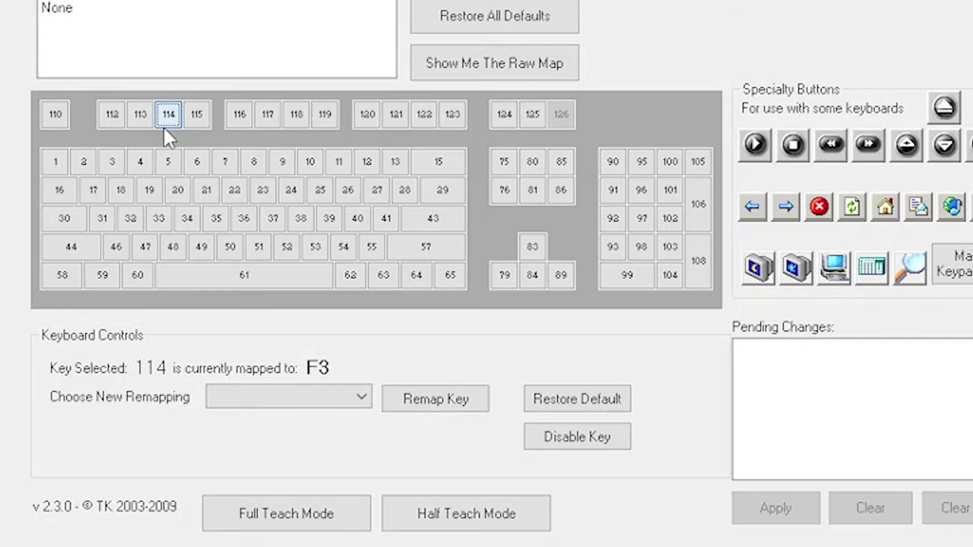
{"action": "left_click", "coordinate": [195, 162]}
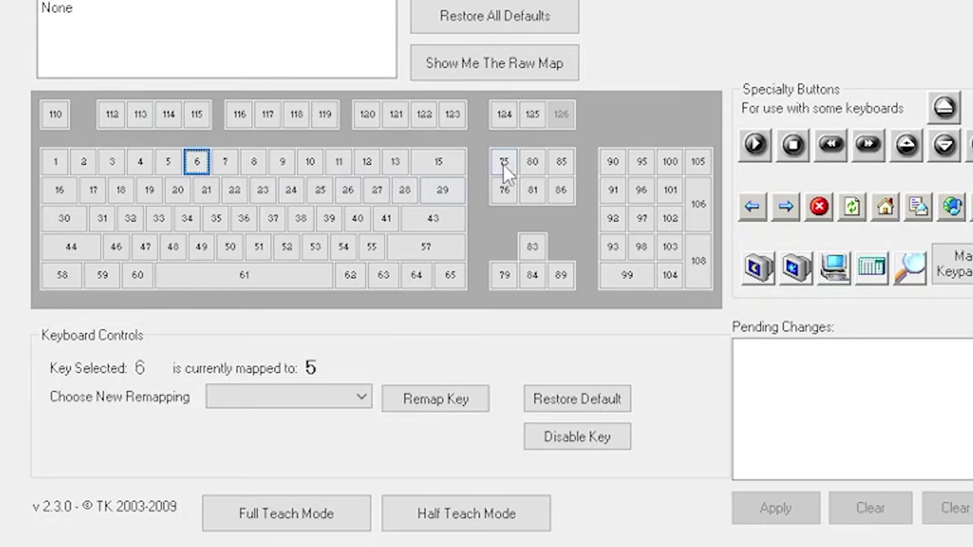
{"action": "left_click", "coordinate": [542, 163]}
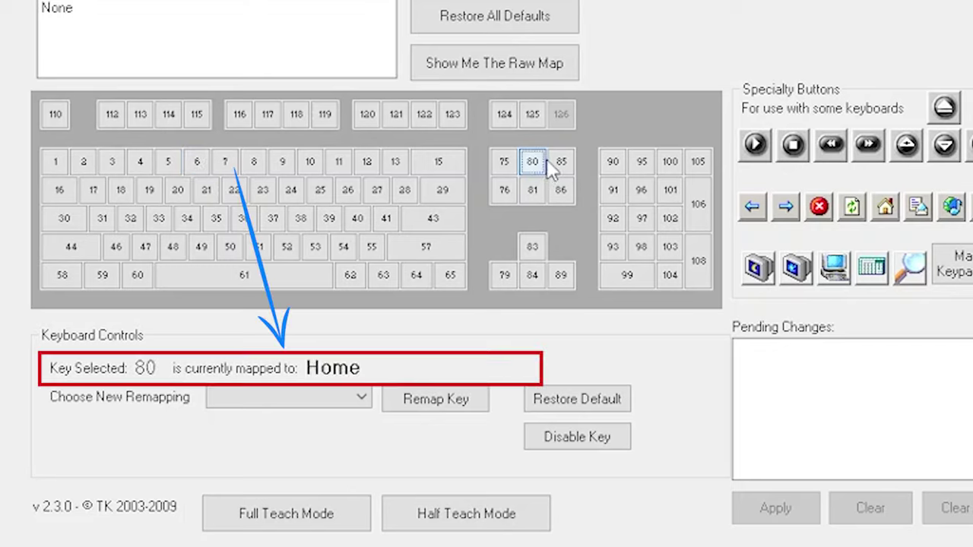
{"action": "left_click", "coordinate": [561, 163]}
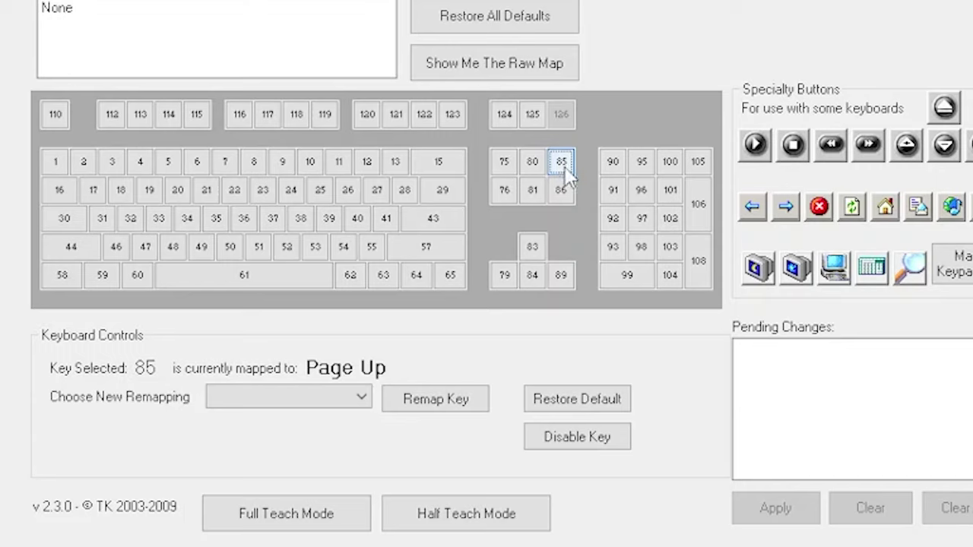
{"action": "left_click", "coordinate": [567, 183]}
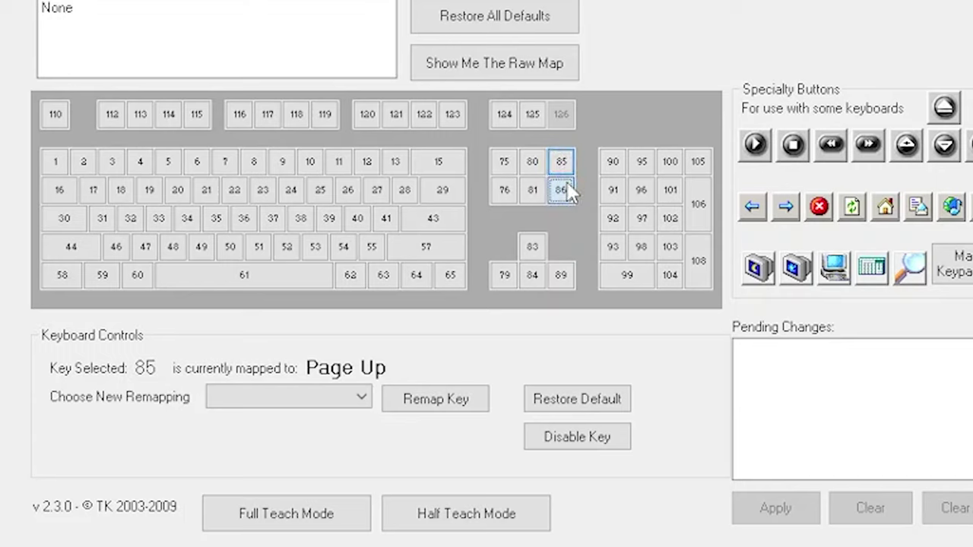
{"action": "left_click", "coordinate": [613, 164]}
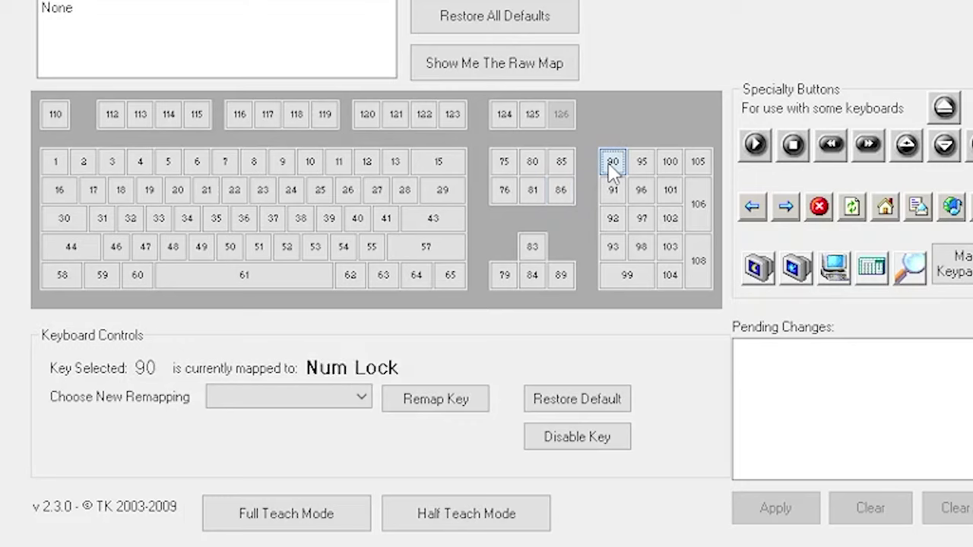
{"action": "left_click", "coordinate": [637, 196]}
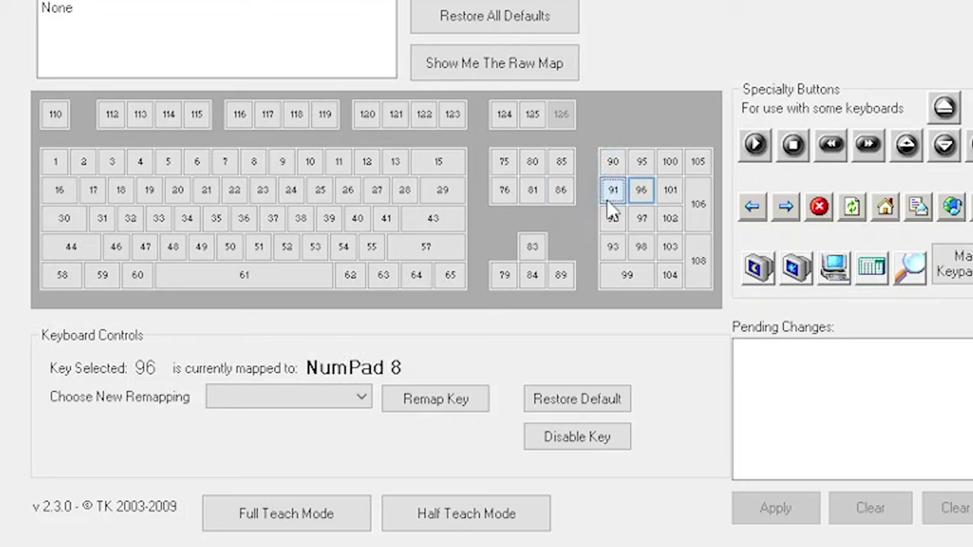
{"action": "left_click", "coordinate": [610, 198]}
{"action": "left_click", "coordinate": [532, 190]}
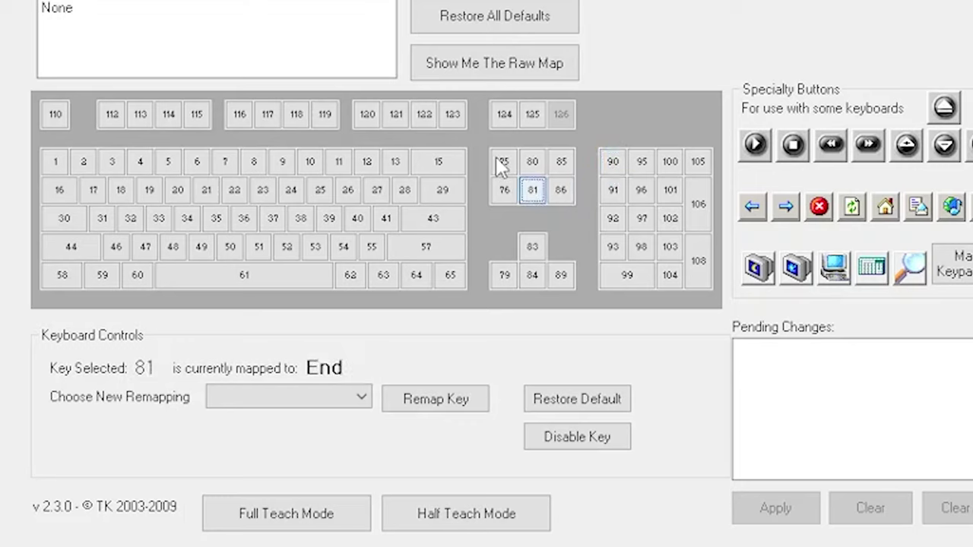
{"action": "left_click", "coordinate": [496, 158]}
- Disable key 76 (Delete) and apply the pending change
{"action": "left_click", "coordinate": [498, 193]}
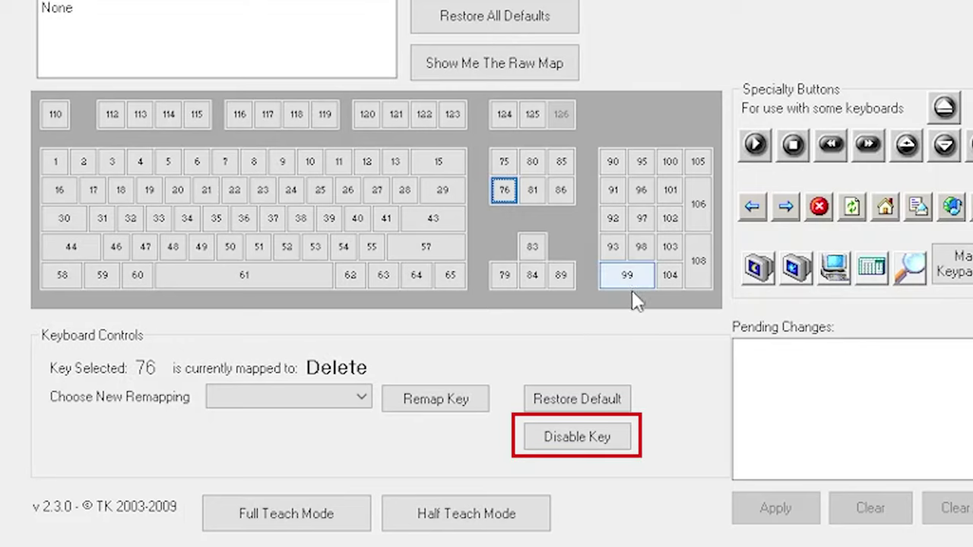
{"action": "left_click", "coordinate": [566, 445]}
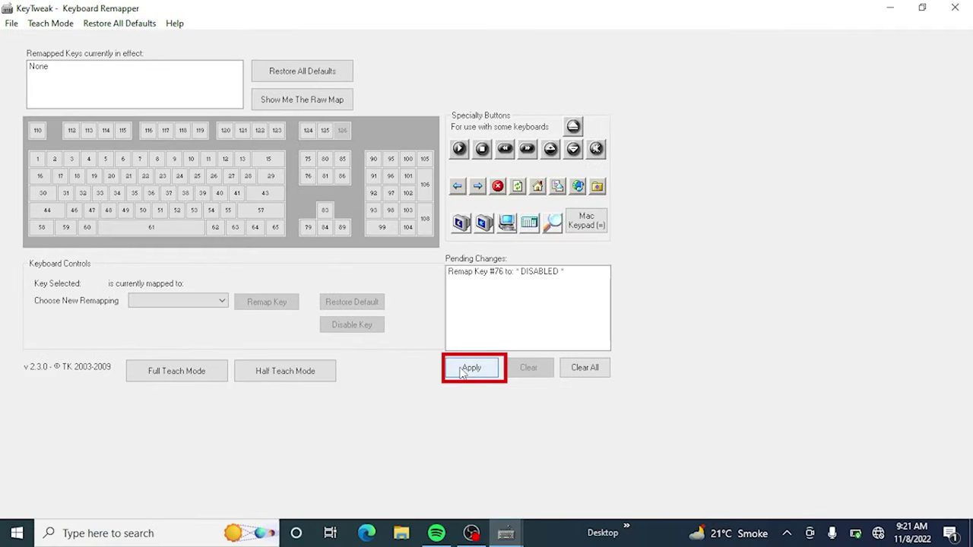
{"action": "left_click", "coordinate": [462, 371]}
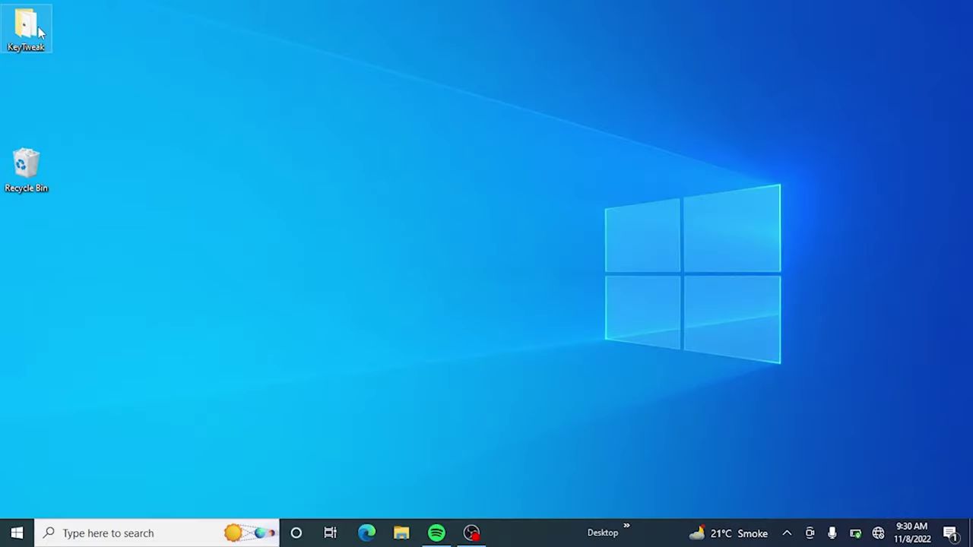
- Open the KeyTweak folder on the desktop to view its files, and close it again
{"action": "double_click", "coordinate": [27, 28]}
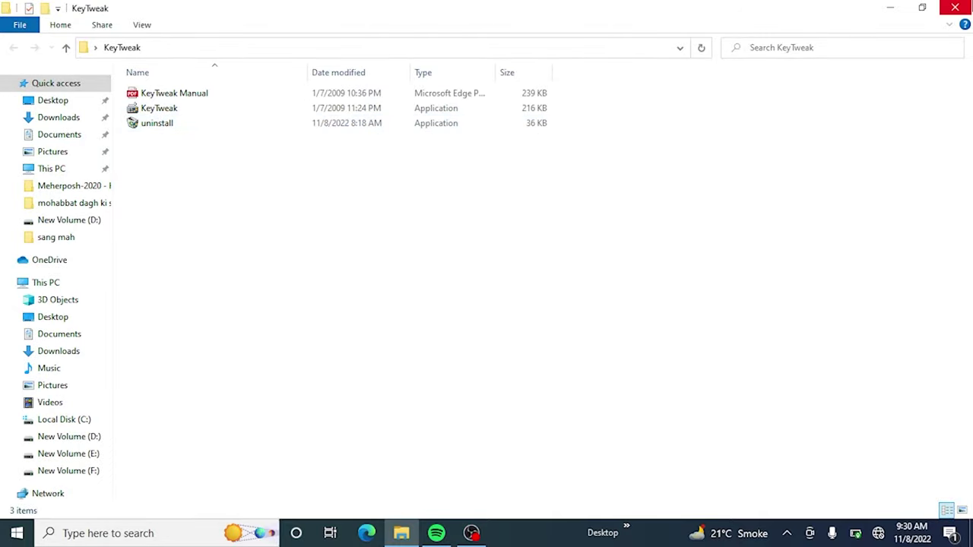
{"action": "left_click", "coordinate": [955, 7]}
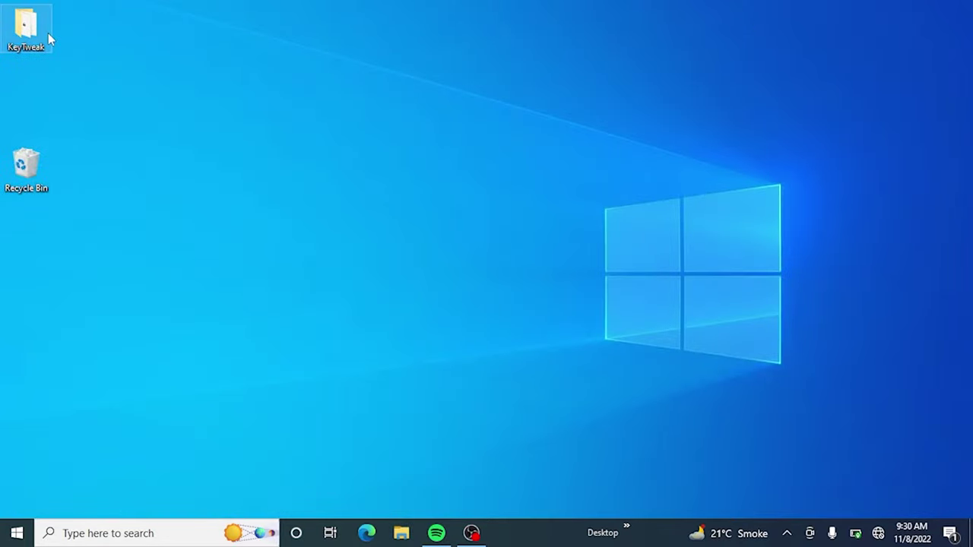